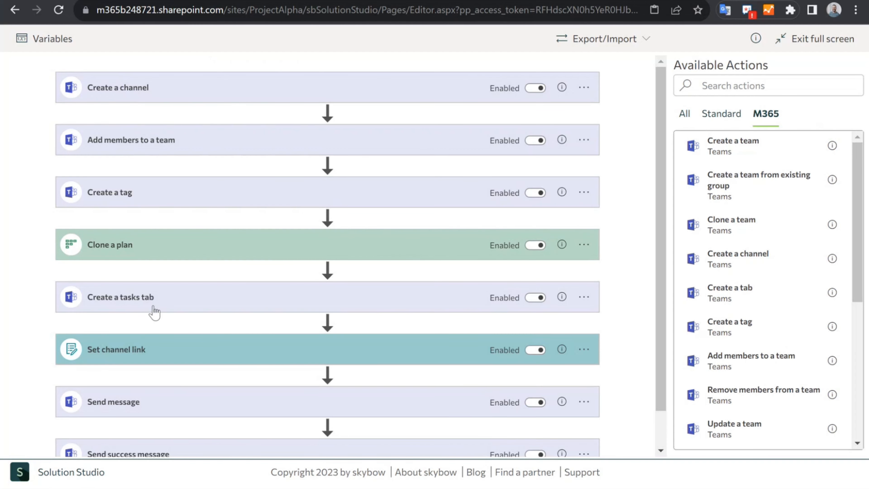
Expand the Create a tasks tab action and review its team, channel and tab name values and the available application options.
click(147, 310)
drag(239, 240, 134, 273)
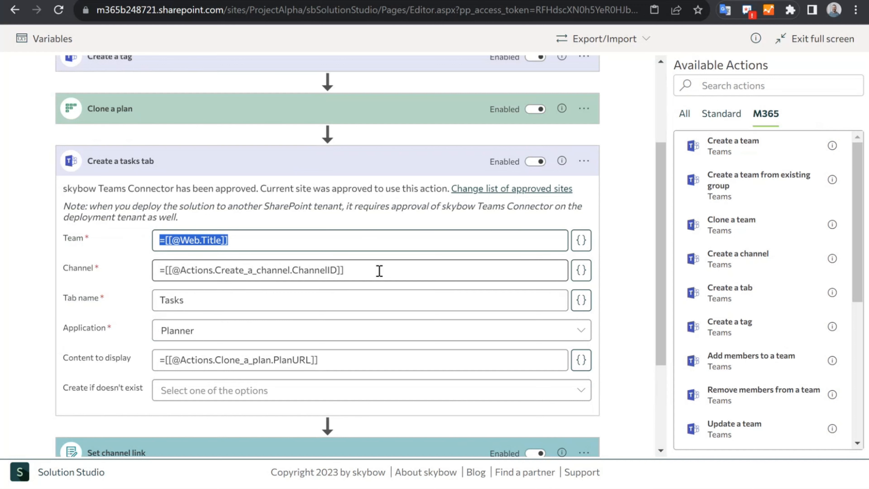
drag(378, 269, 74, 270)
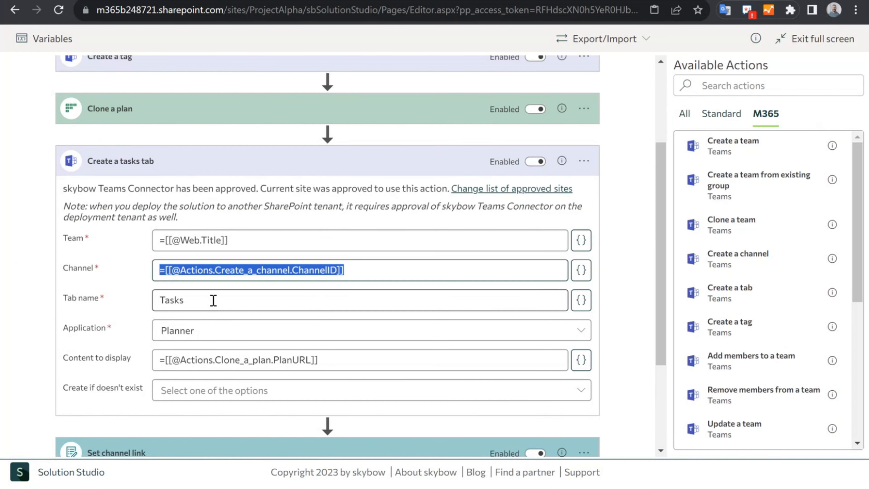
drag(214, 301, 63, 305)
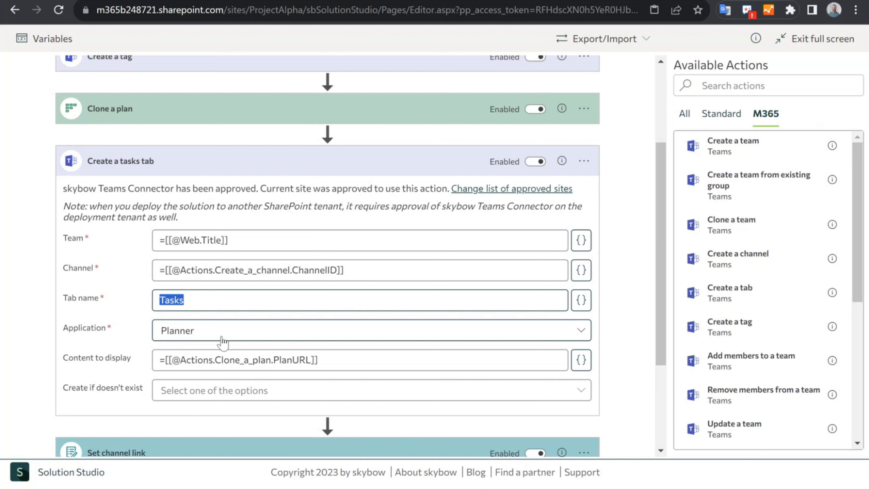
click(211, 333)
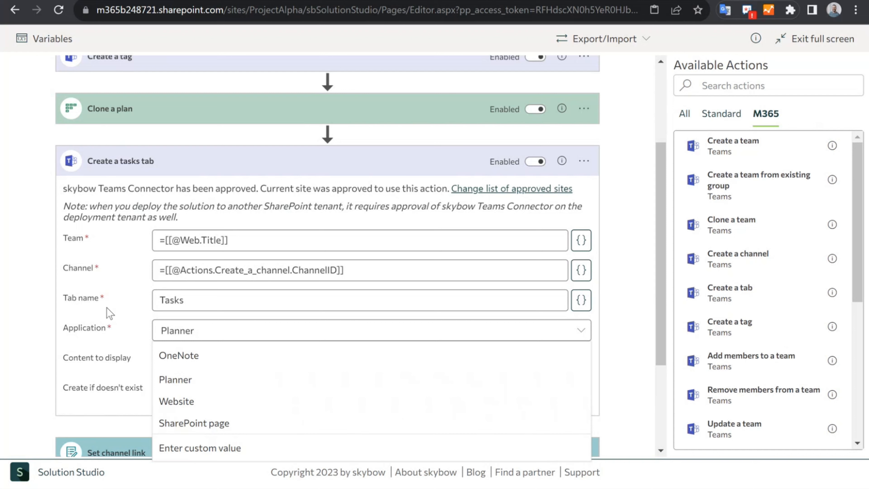
click(160, 330)
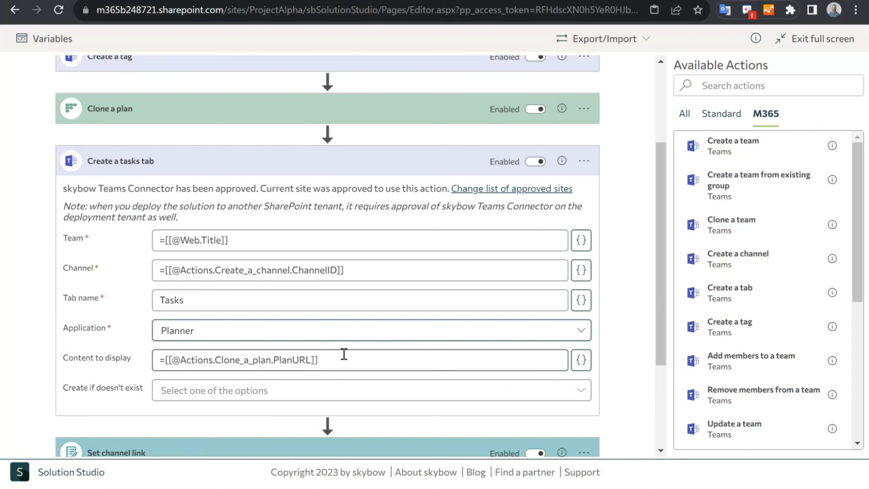
click(359, 357)
key(ctrl+a)
key(ctrl+c)
key(BackSpace)
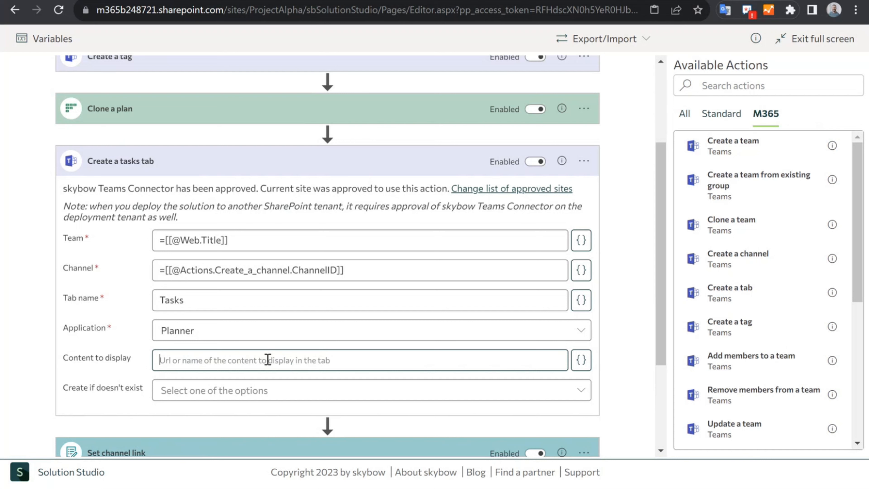
key(ctrl+v)
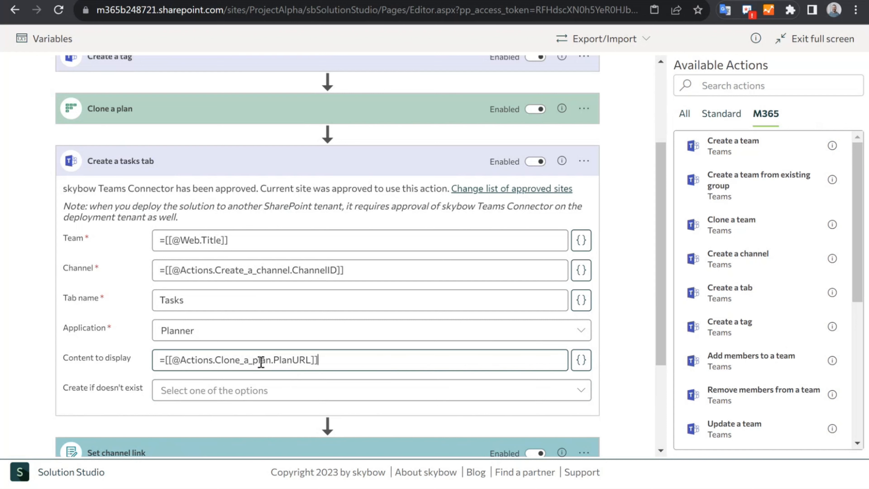
drag(222, 360, 317, 360)
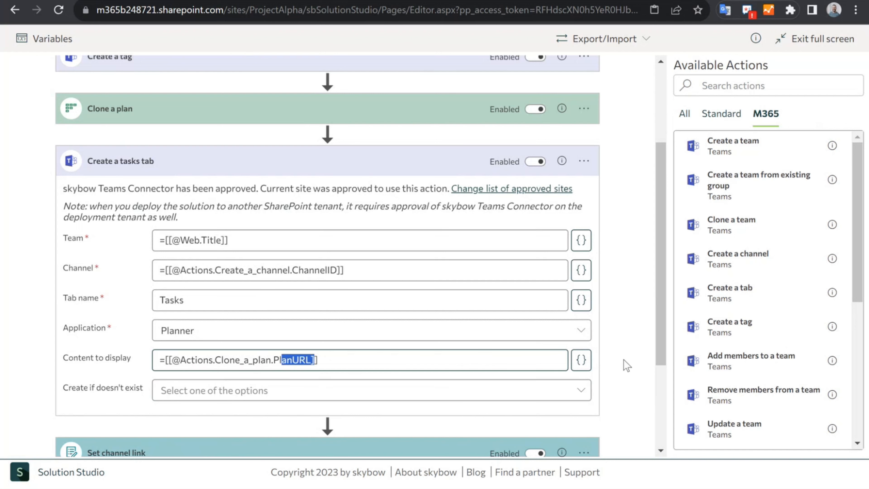
Examine the output placeholders of the preceding actions in the Content to display expression editor, then leave it without changes.
click(581, 360)
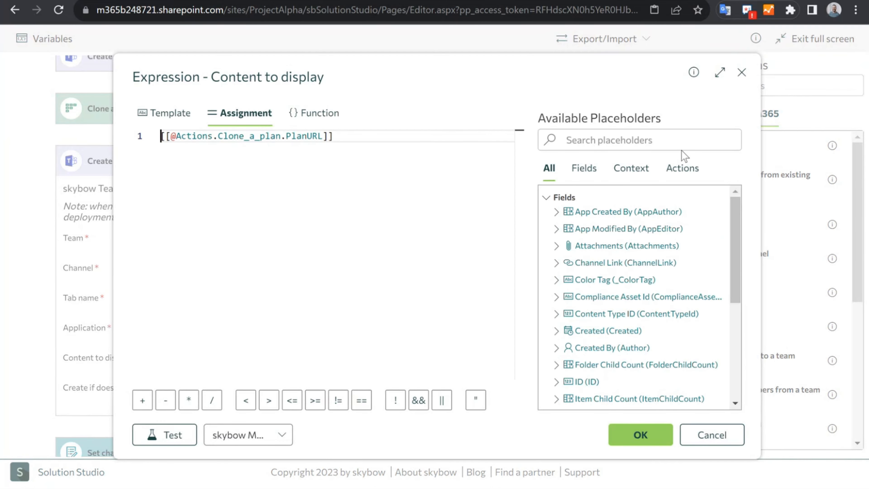
click(680, 169)
click(547, 199)
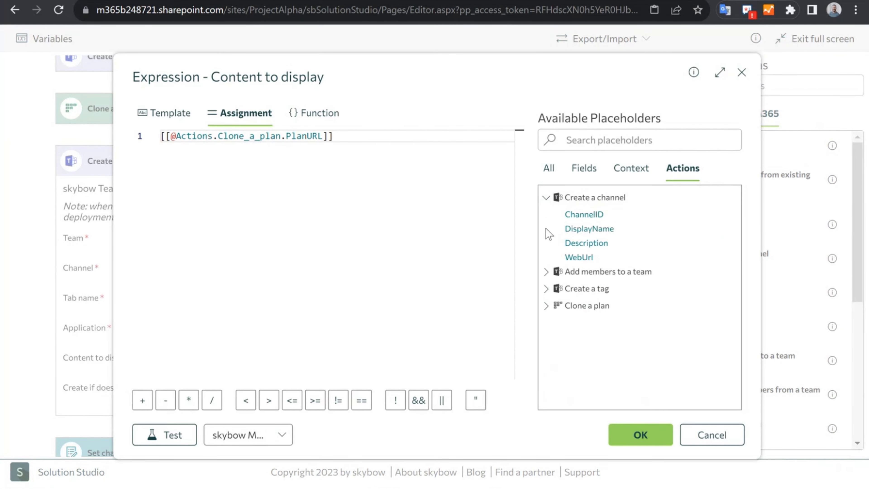
click(545, 271)
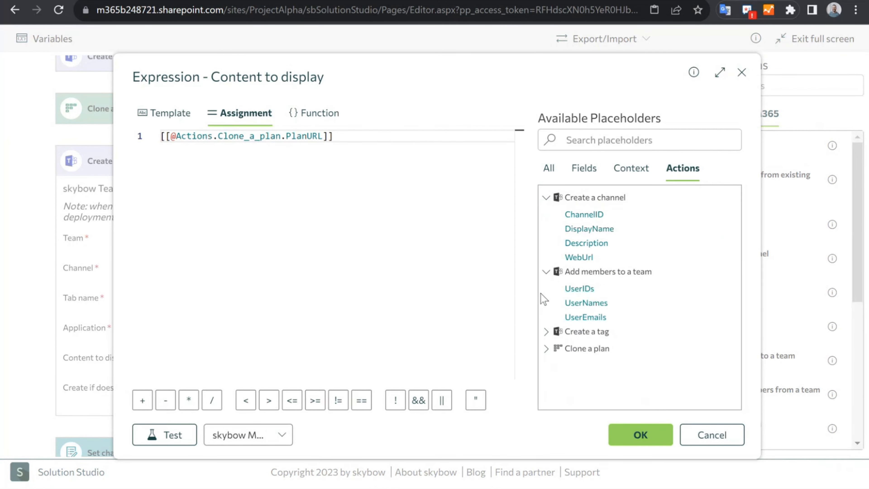
click(546, 332)
click(546, 406)
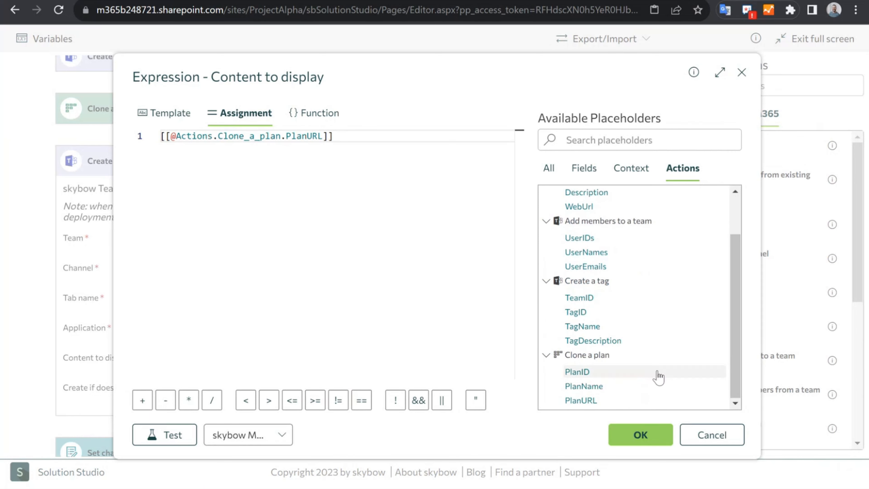
scroll(658, 377, up, 2)
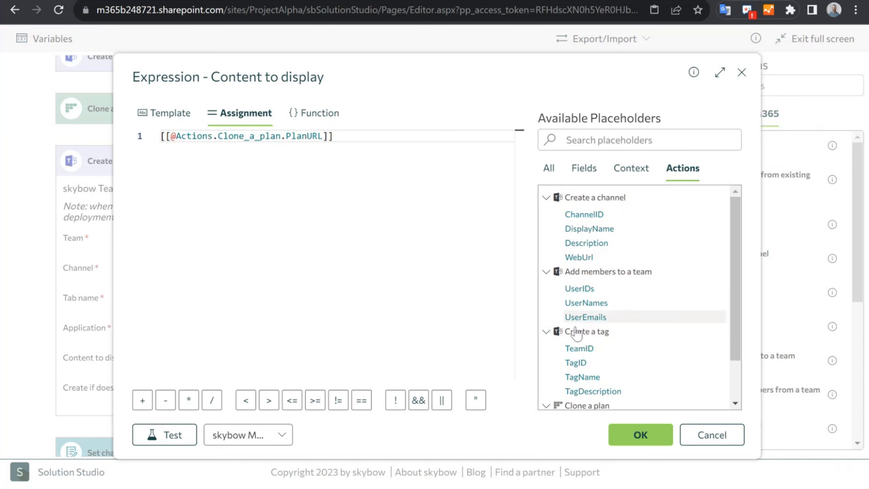
scroll(588, 370, down, 2)
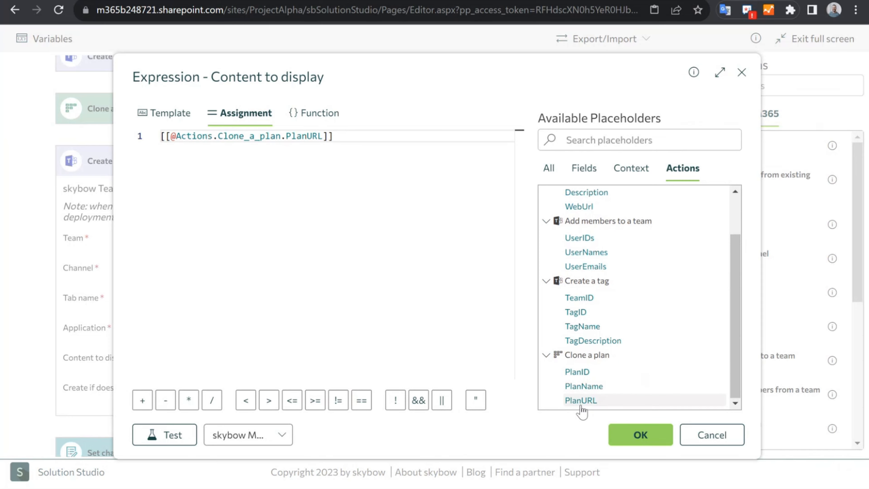
click(712, 435)
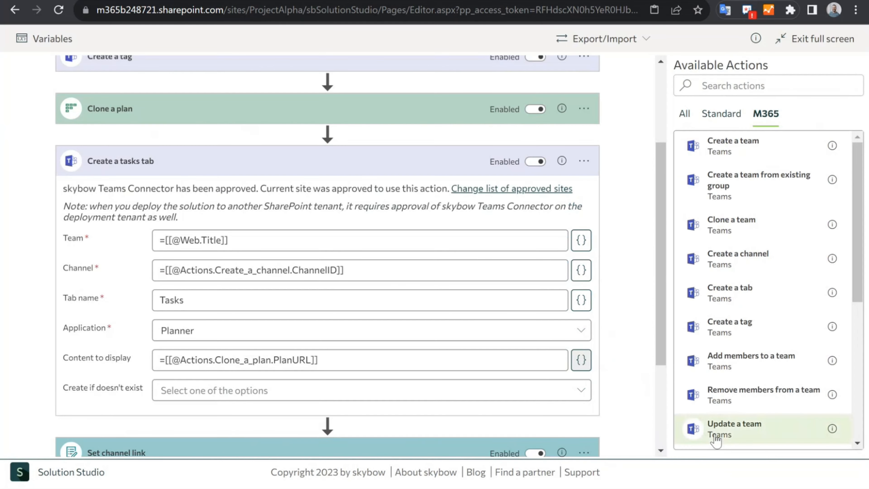
Set Create if doesn't exist to Yes for the tasks tab and collapse the action.
drag(409, 361, 166, 343)
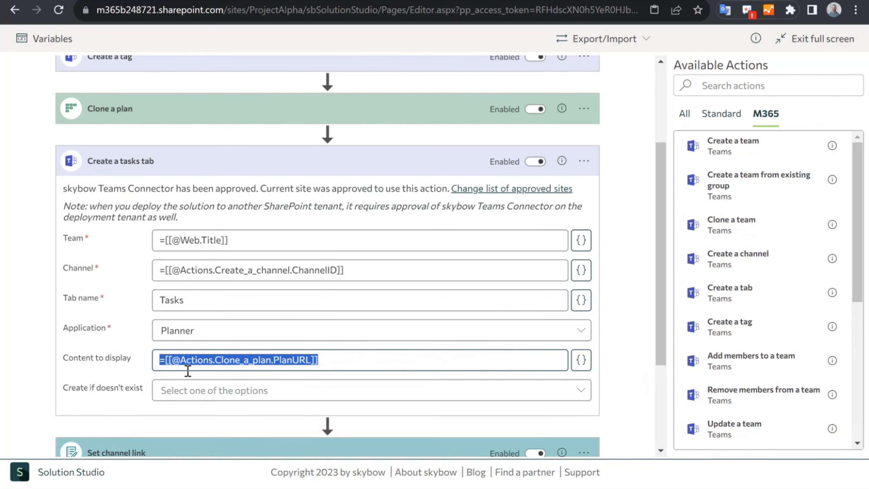
scroll(188, 371, down, 2)
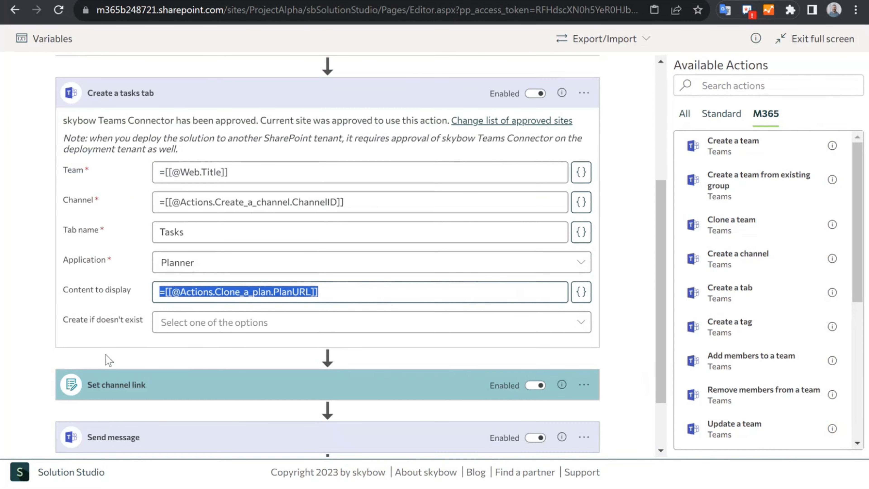
click(245, 328)
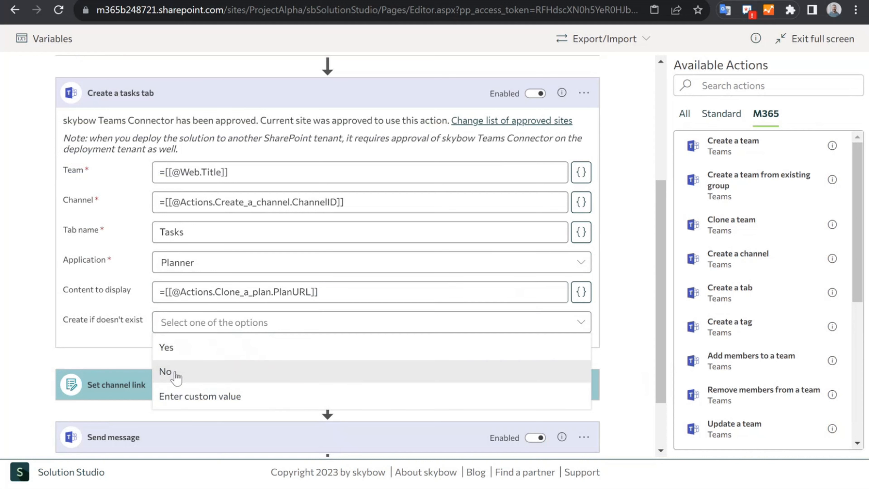
click(173, 352)
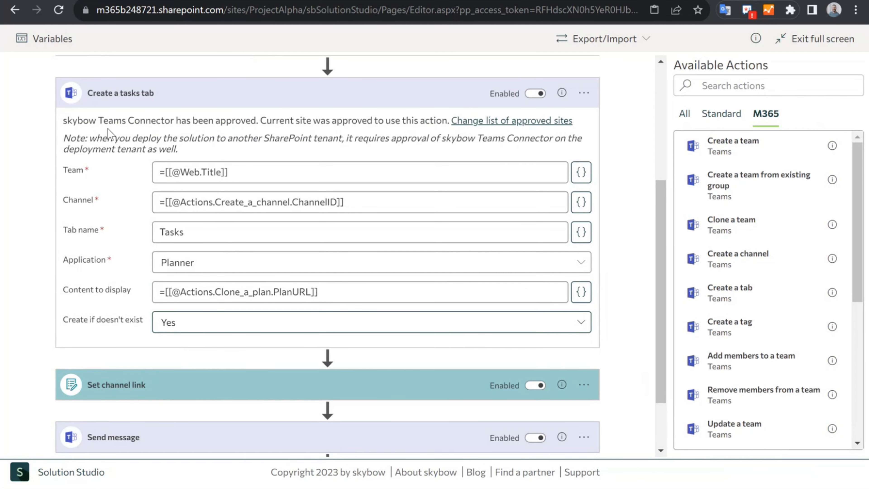
click(141, 100)
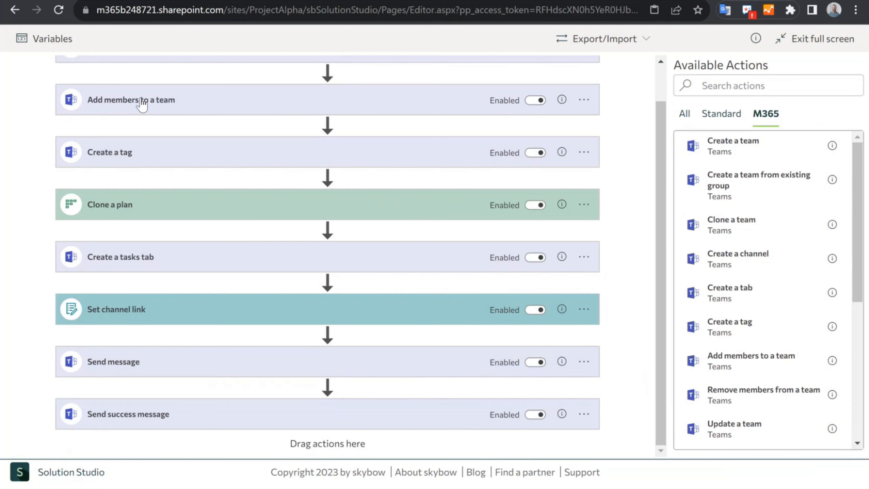
Expand the Set channel link action and look through all available actions down to the SharePoint ones.
click(136, 315)
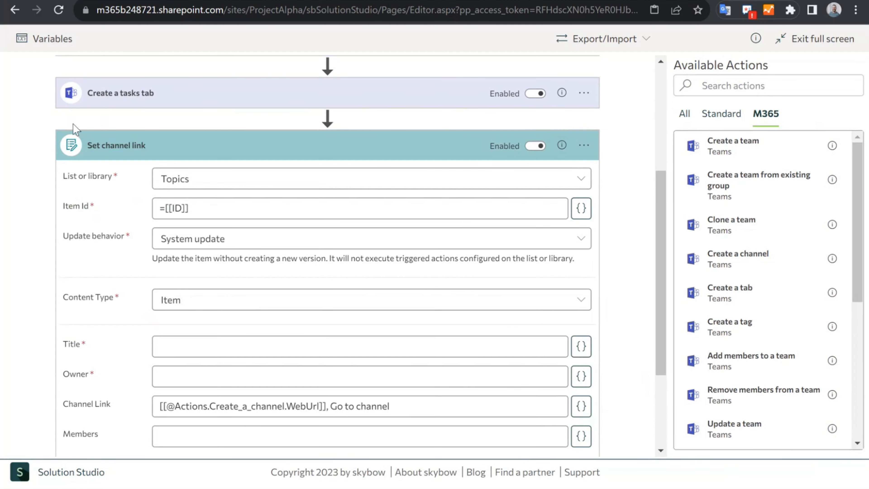
scroll(721, 310, down, 5)
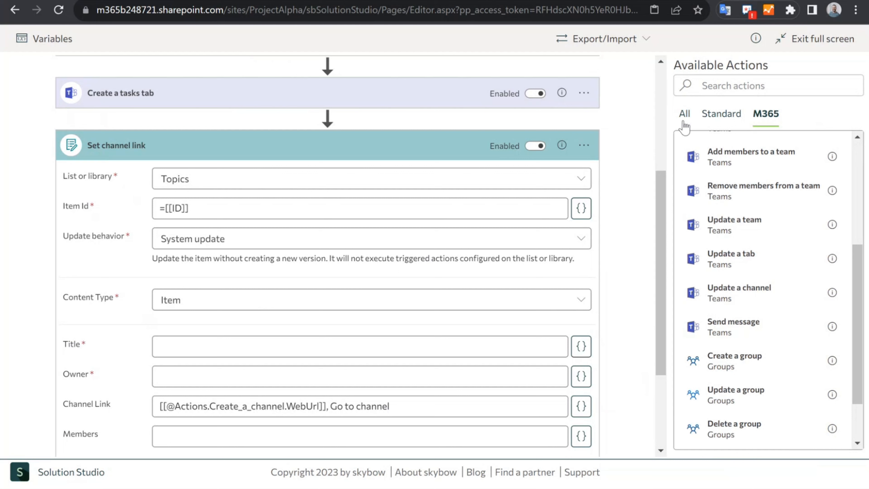
click(684, 114)
drag(859, 376, 858, 204)
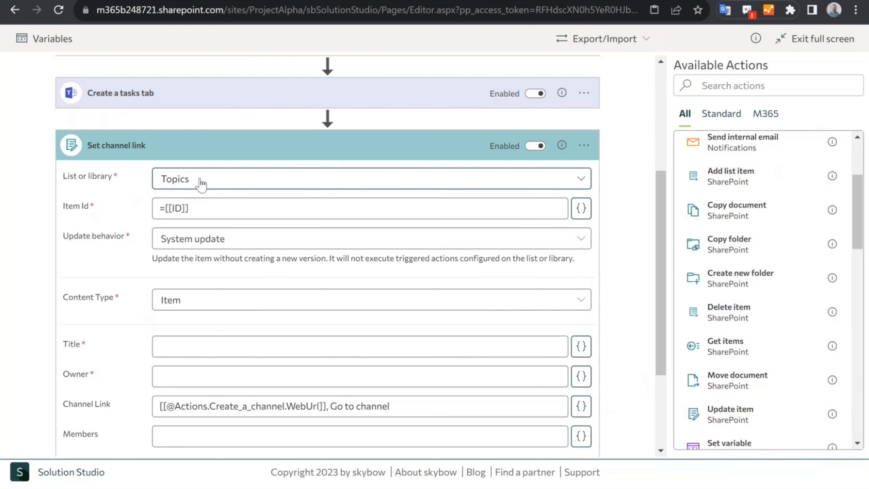
Review the Item Id and Channel Link expressions of the Set channel link action, then collapse it.
drag(190, 209, 108, 213)
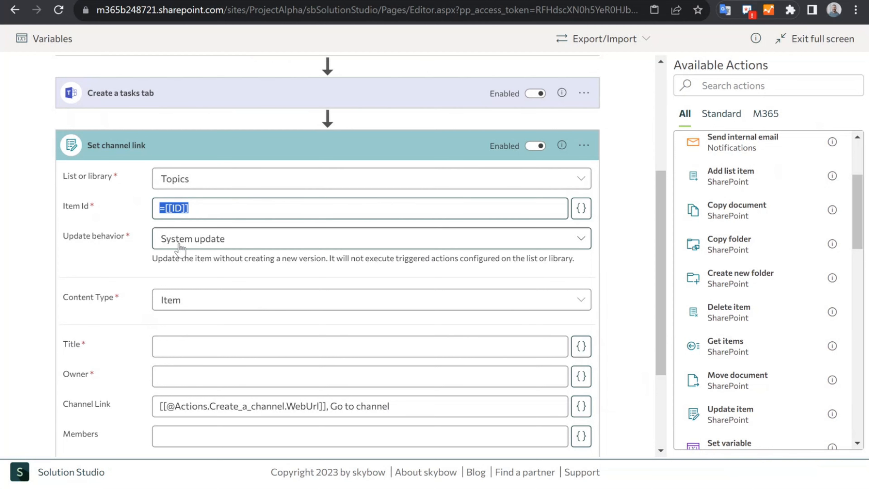
scroll(191, 341, down, 2)
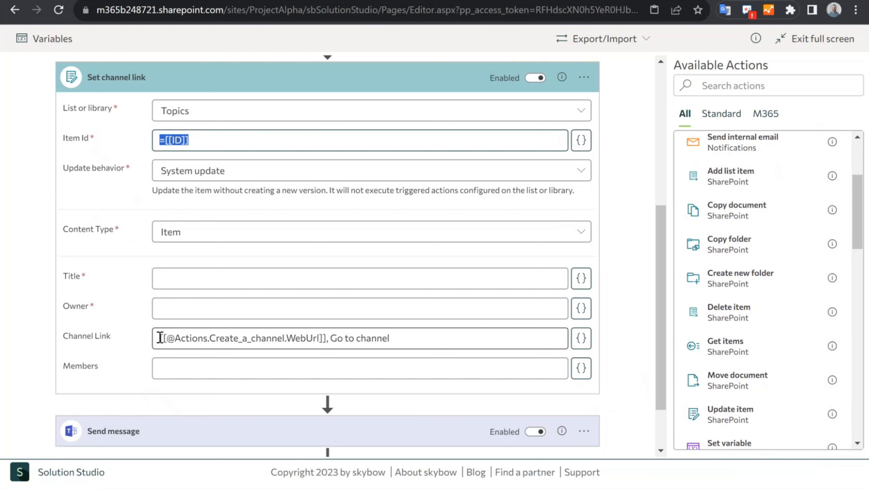
drag(158, 338, 457, 331)
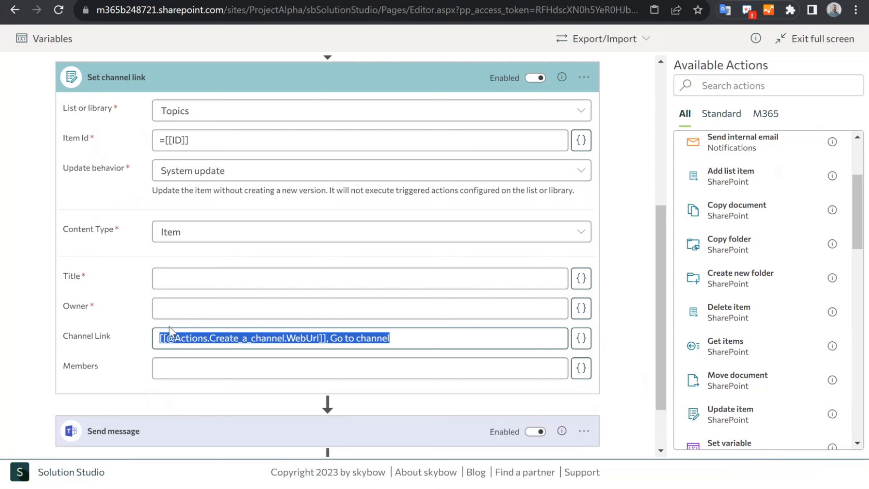
click(216, 337)
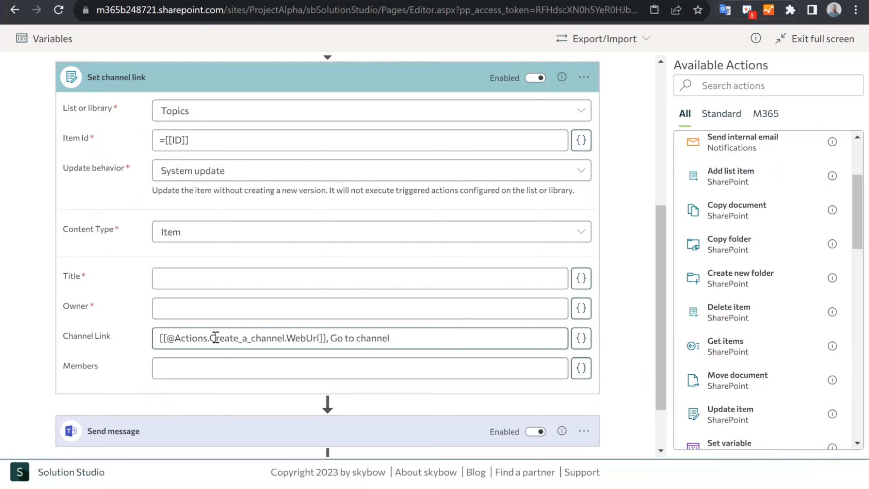
double_click(304, 339)
drag(210, 339, 437, 340)
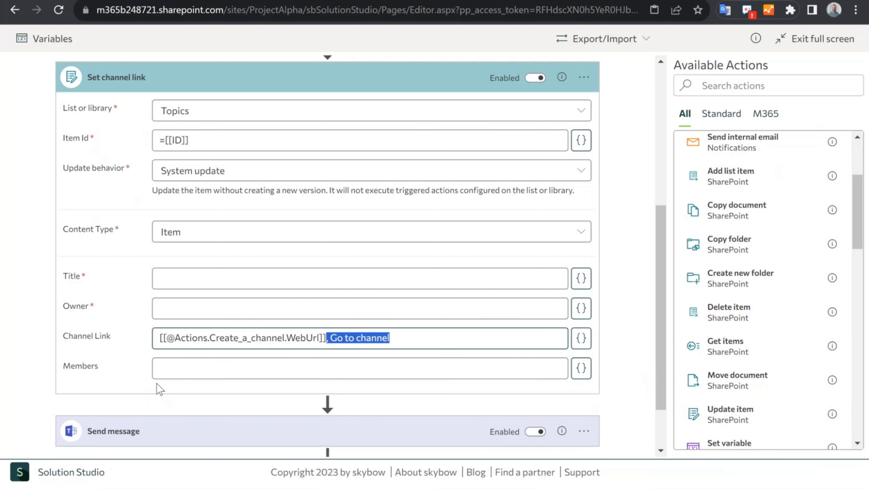
click(158, 87)
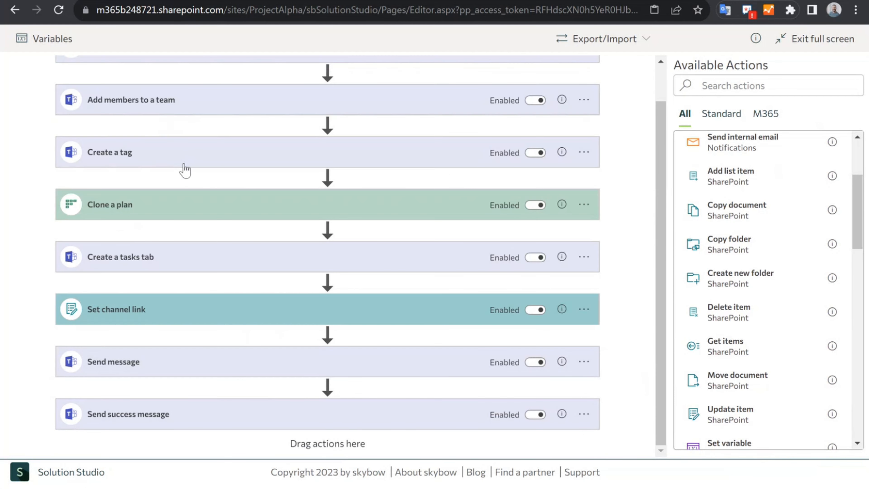
Expand the Send message action and review its recipient options and its team and channel expressions.
click(210, 362)
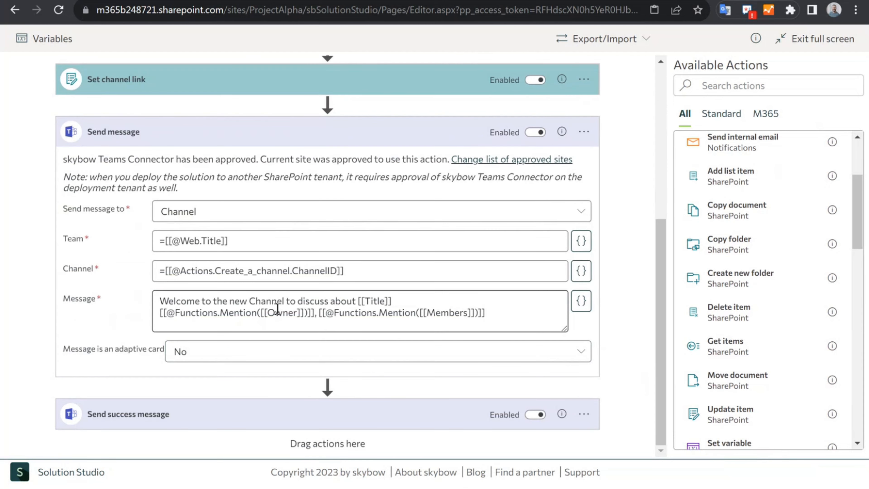
click(226, 216)
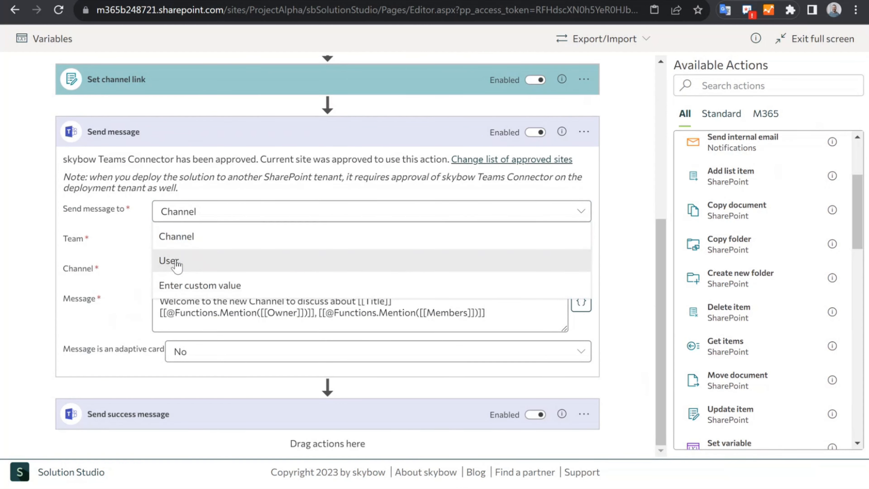
click(100, 227)
drag(227, 241, 104, 275)
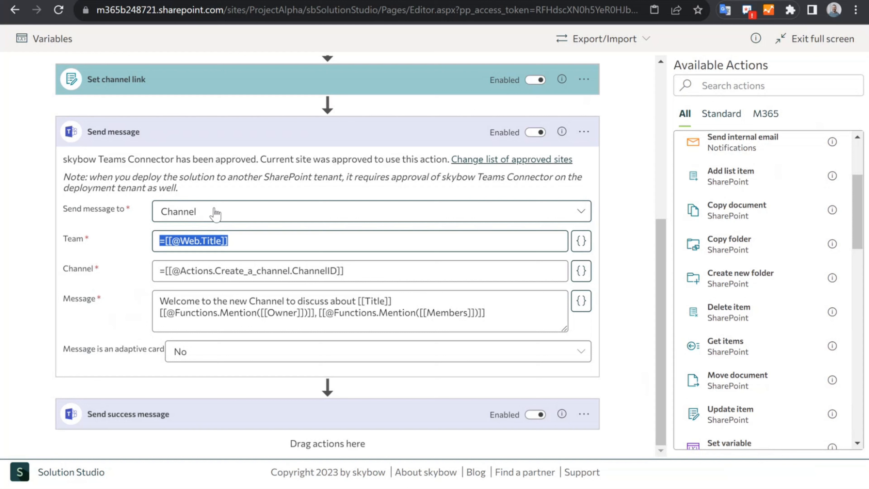
click(228, 241)
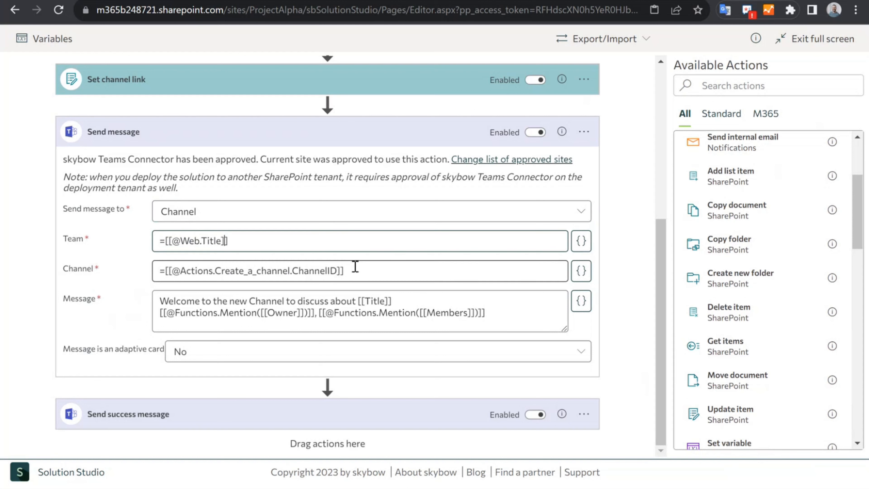
click(377, 270)
drag(377, 269, 42, 277)
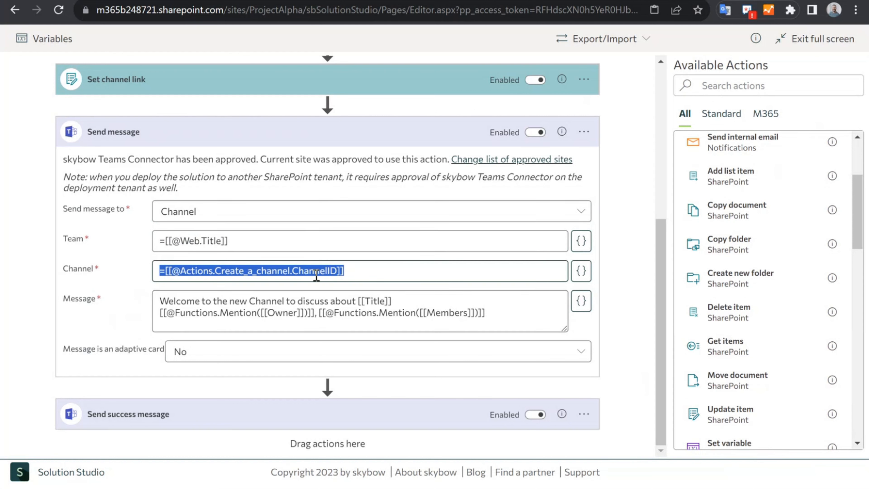
double_click(242, 269)
double_click(326, 269)
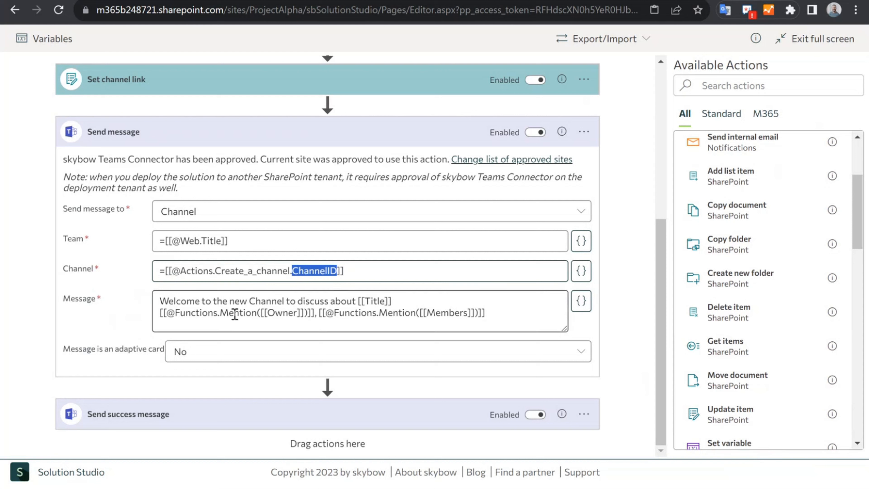
Review the welcome text of the Send message action and list the context functions available in its Message expression editor.
drag(162, 301, 417, 303)
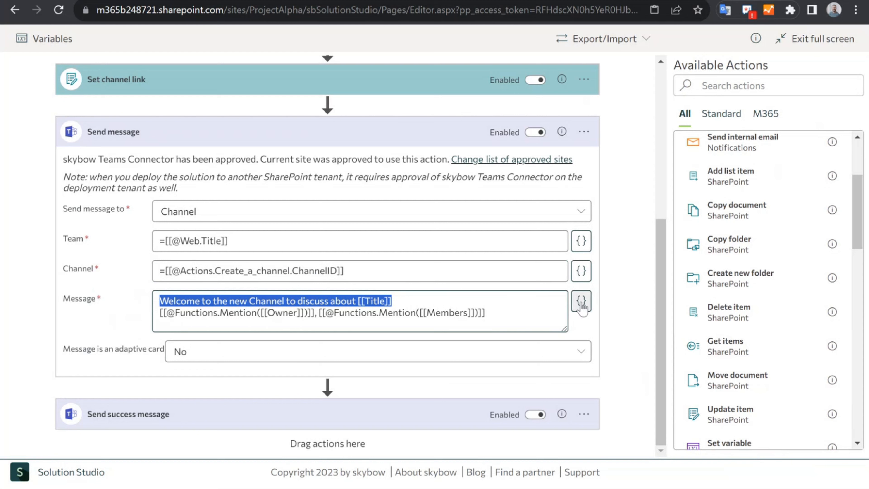
double_click(234, 312)
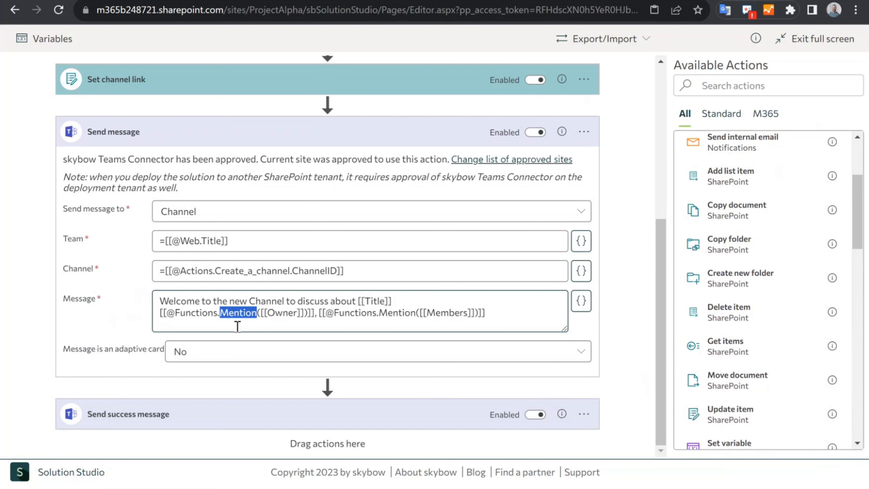
click(581, 301)
click(626, 174)
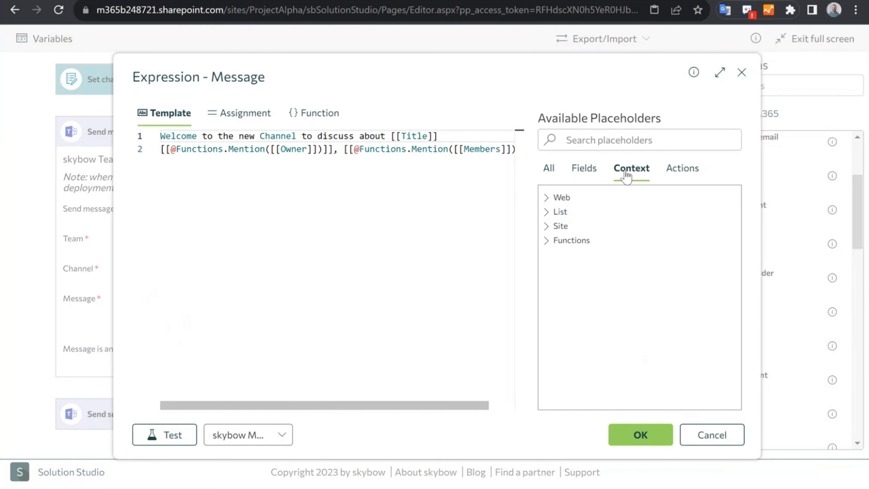
click(560, 242)
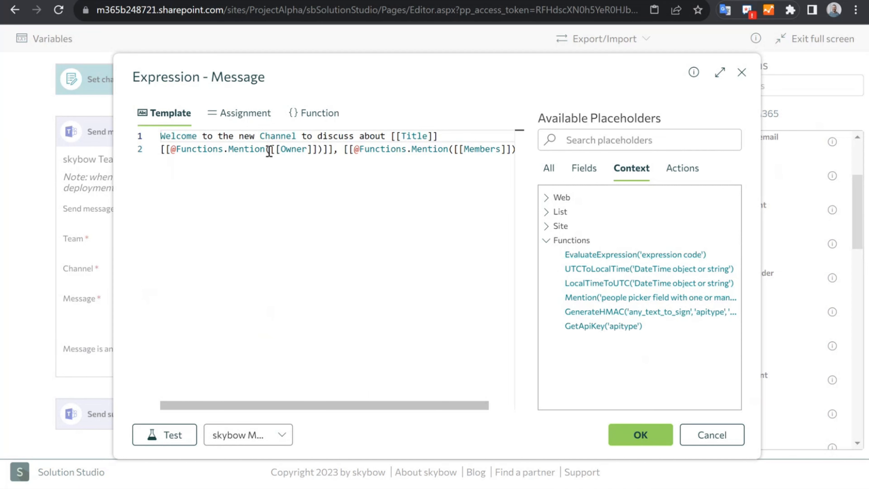
Examine the Owner and Members mention functions in the Message expression, then close the expression editor without saving.
drag(273, 150, 319, 151)
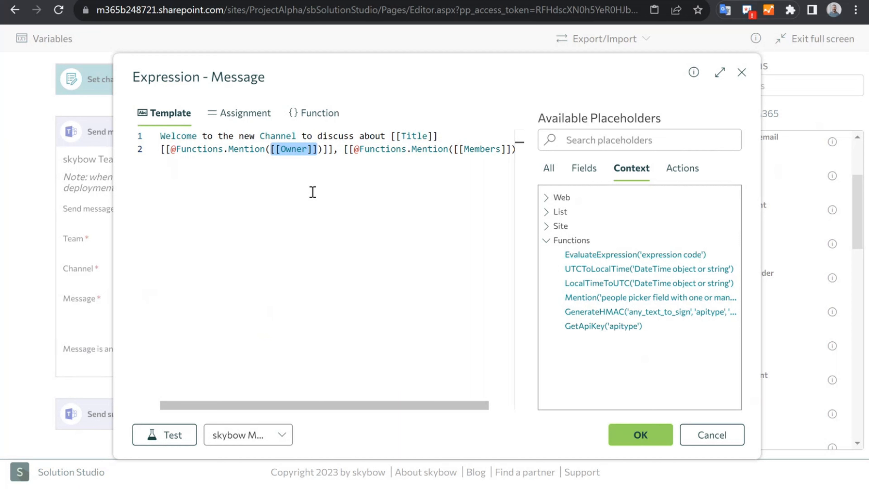
click(290, 153)
drag(270, 151, 308, 147)
drag(378, 152, 487, 151)
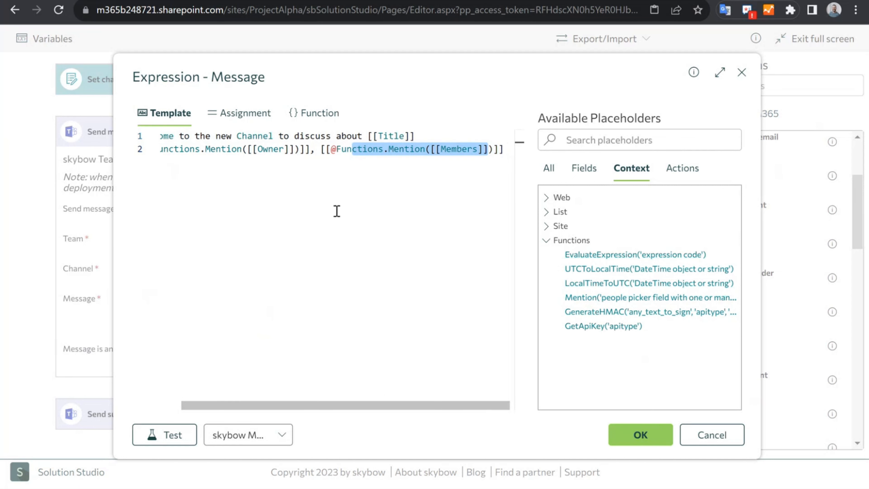
drag(316, 151, 78, 154)
drag(291, 156, 529, 157)
click(320, 150)
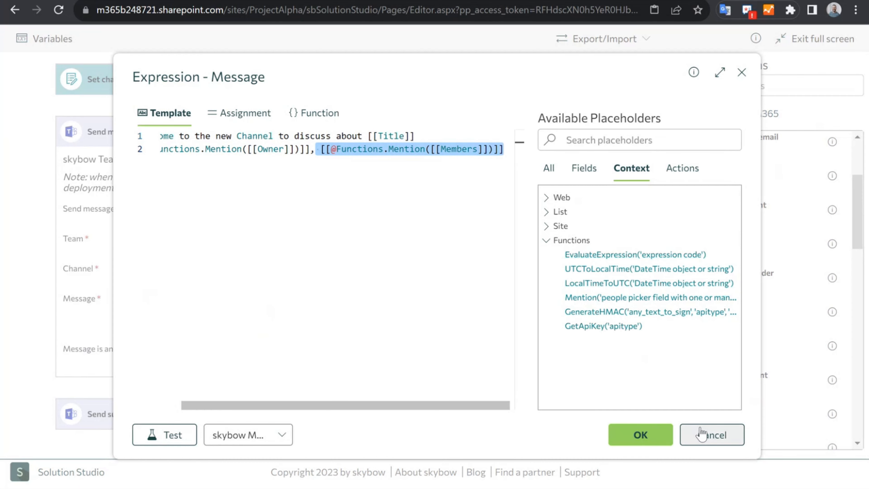
click(708, 435)
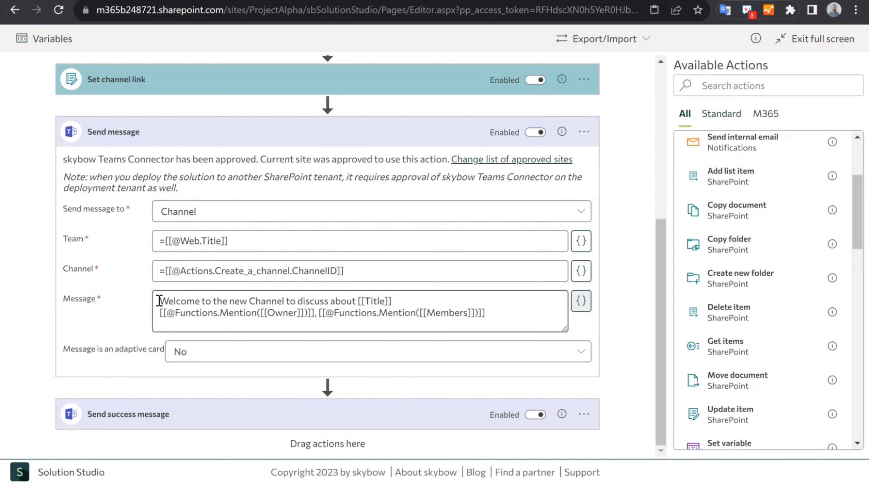
Review the full welcome message of the Send message action and the choices for Message is an adaptive card.
drag(159, 301, 518, 315)
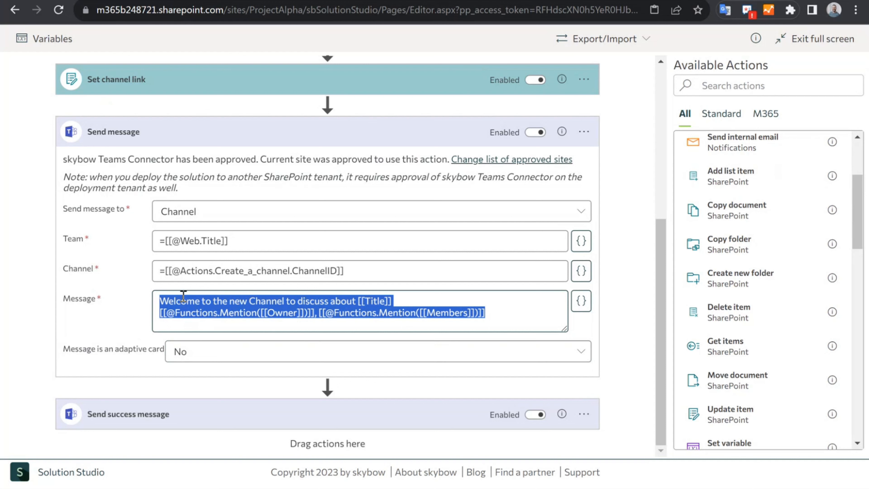
click(161, 302)
drag(161, 301, 553, 324)
click(192, 353)
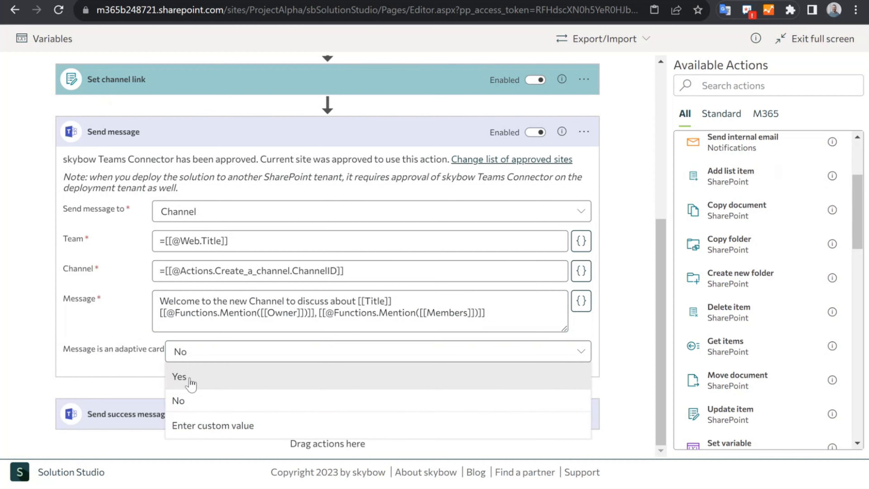
click(106, 344)
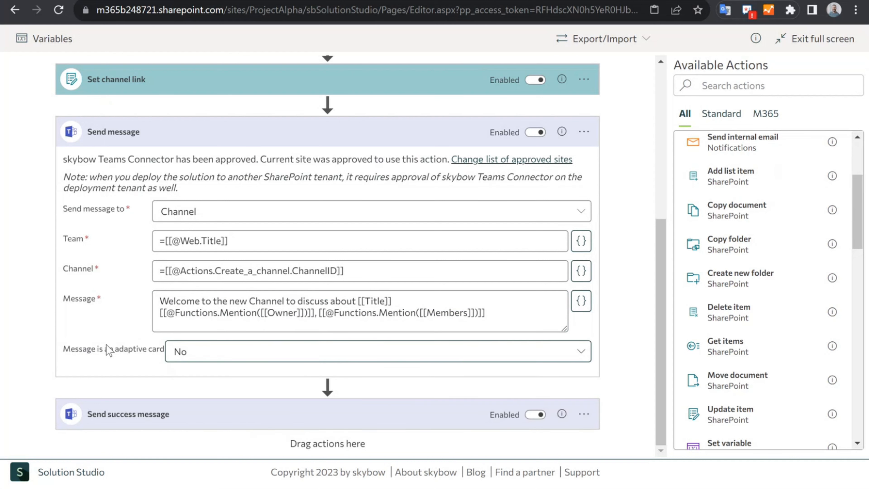
Expand the Send success message action and review its recipient options, Users expression and message text, keeping User as the recipient type.
click(121, 414)
scroll(135, 304, down, 5)
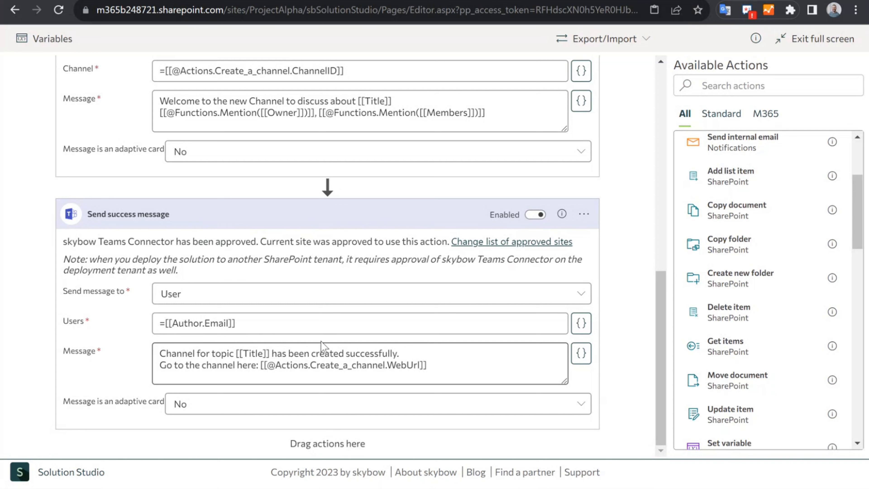
click(171, 295)
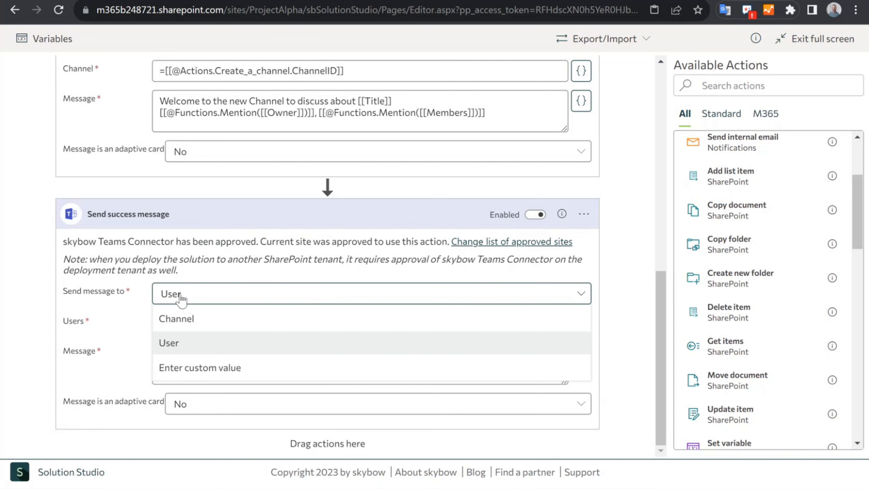
click(177, 347)
drag(248, 325, 72, 339)
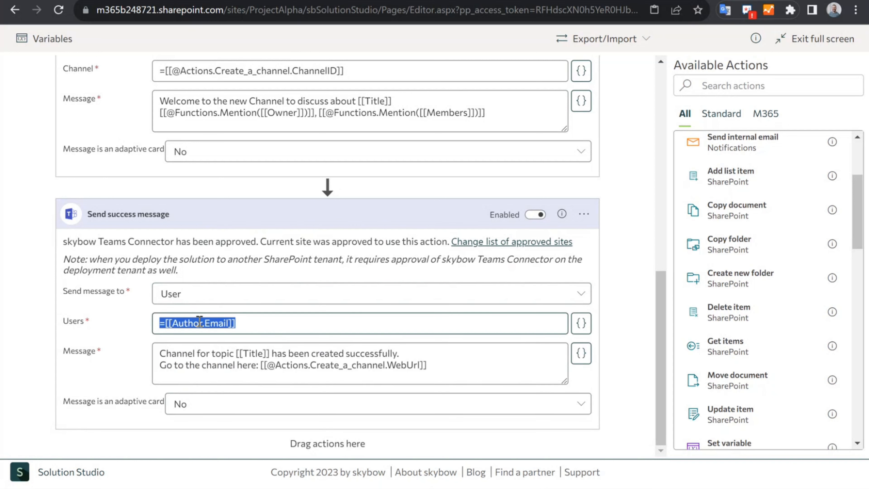
drag(165, 353, 434, 367)
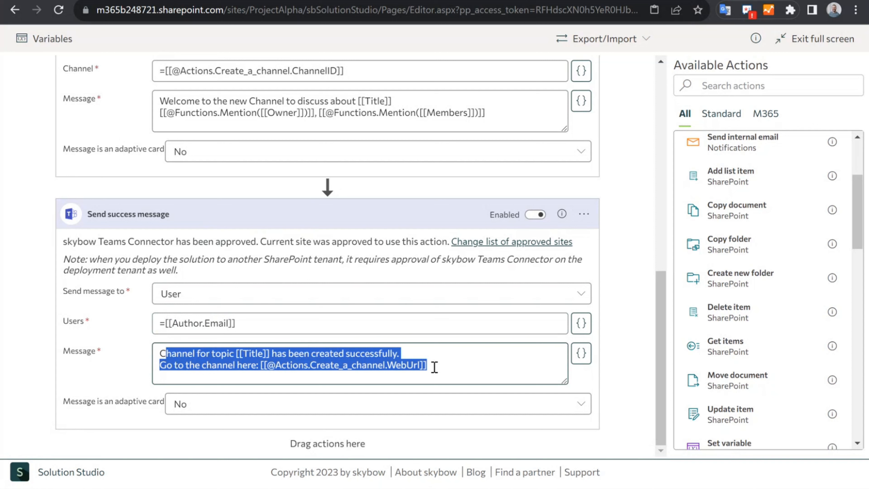